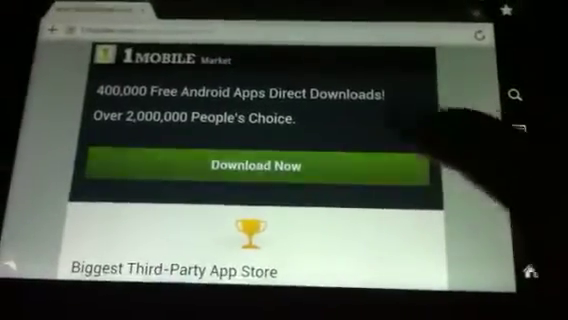
Download the 1Mobile Market APK and save it to /mnt/sdcard/download
left_click(400, 165)
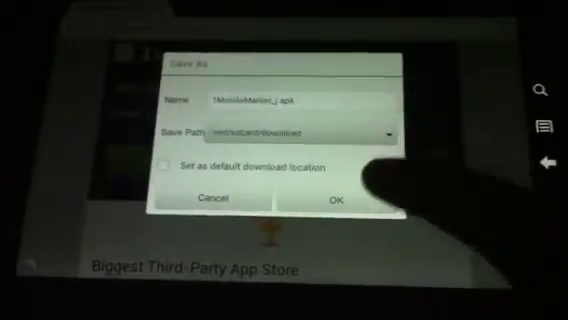
left_click(336, 199)
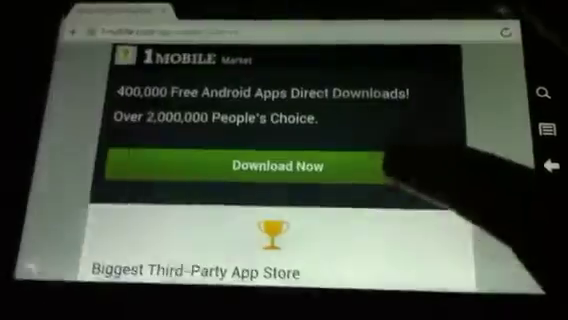